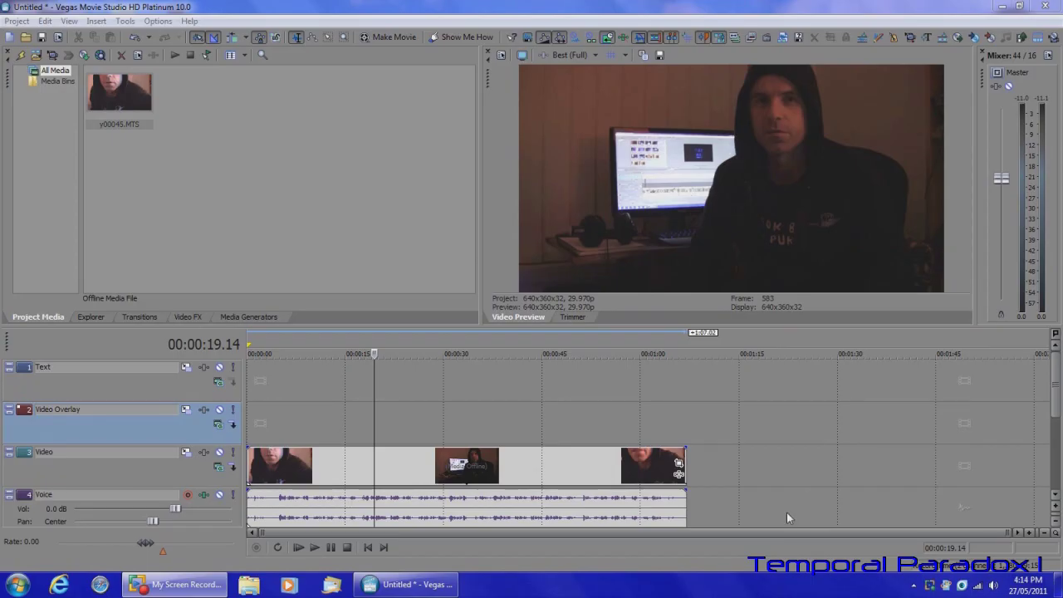
Activate Vegas to reconnect the offline MTS clip and scroll down to the empty Music track
click(1056, 391)
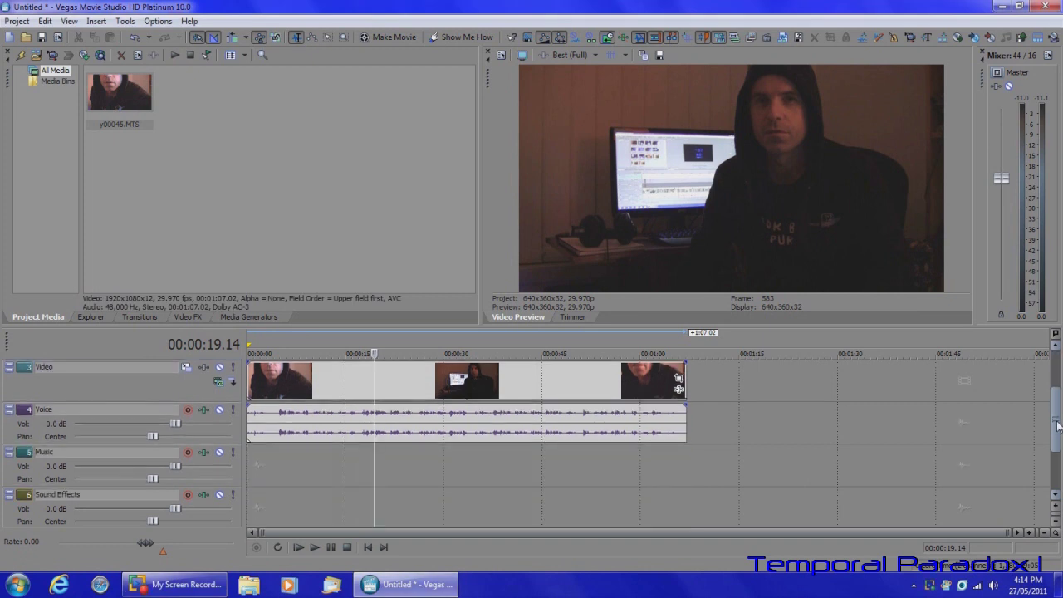
drag(1056, 390, 1058, 424)
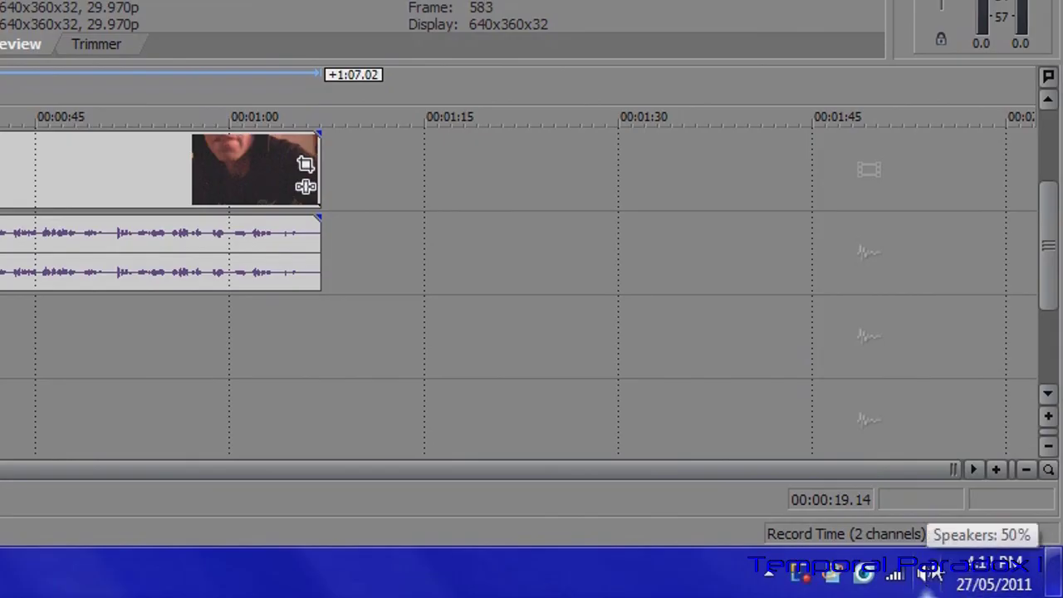
Open Windows Recording devices from the tray and bring up the C-Media USB microphone's options
right_click(929, 579)
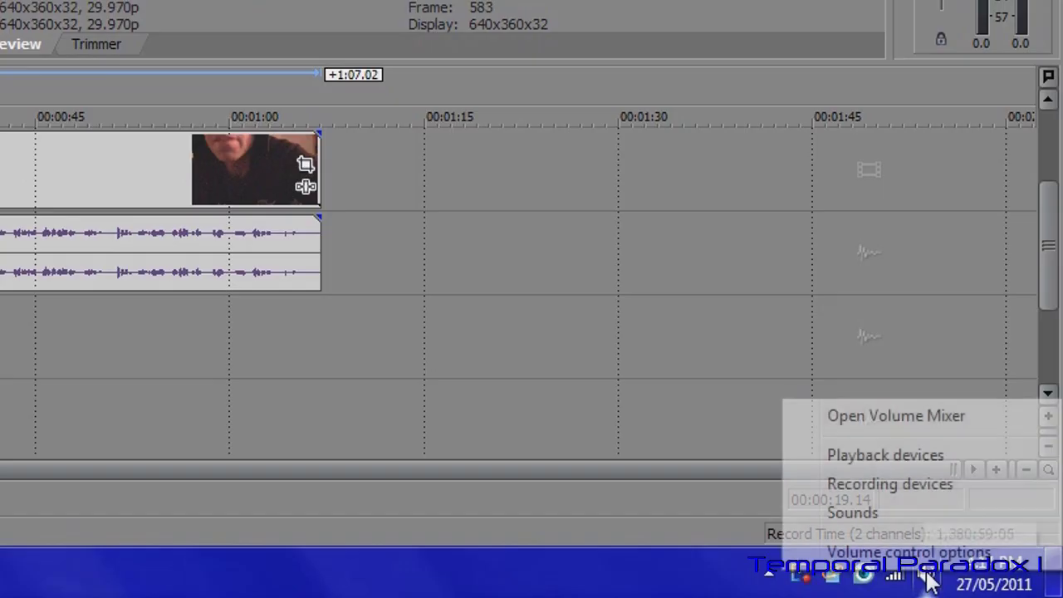
click(917, 485)
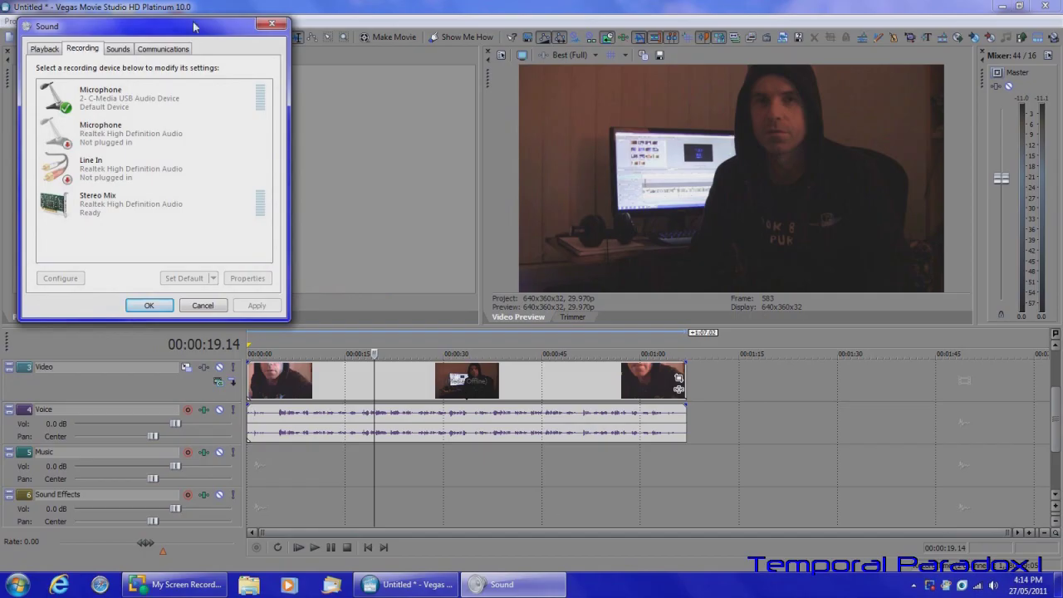
drag(357, 57, 474, 96)
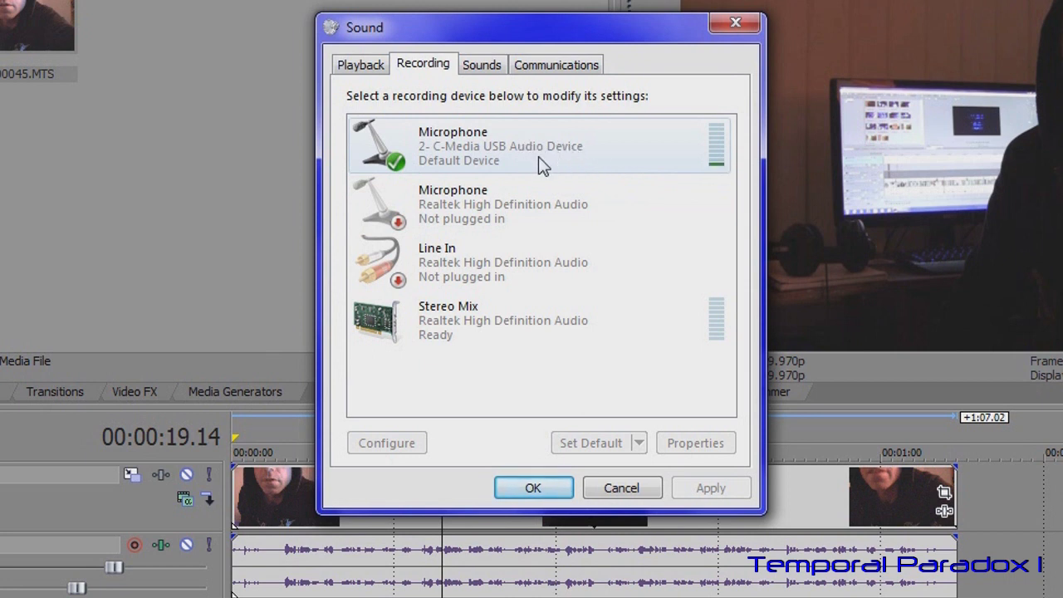
right_click(482, 142)
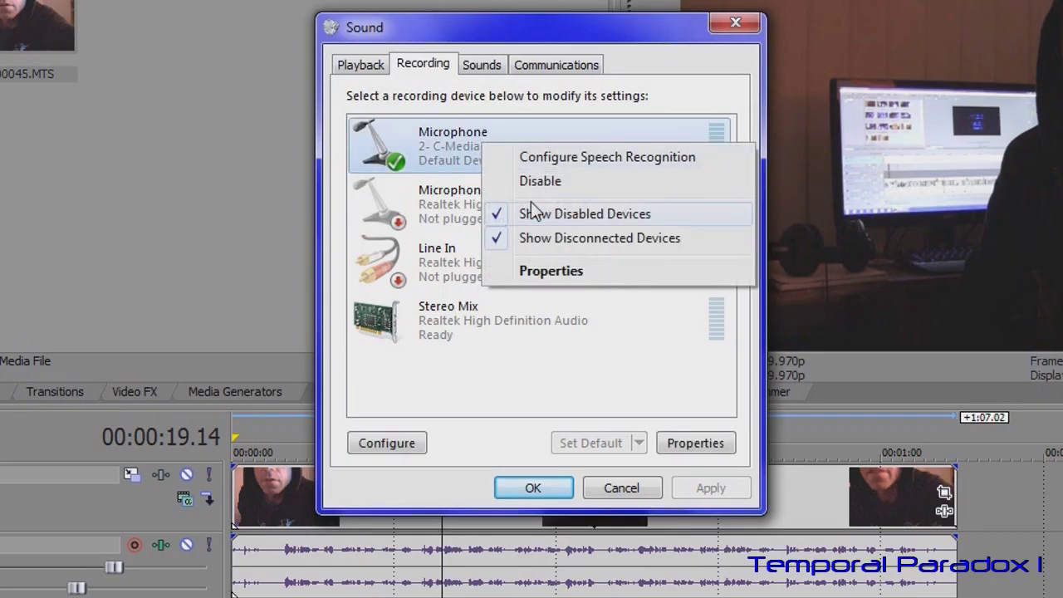
Confirm the C-Media microphone has AGC off and input level 49, then close both dialogs
click(551, 272)
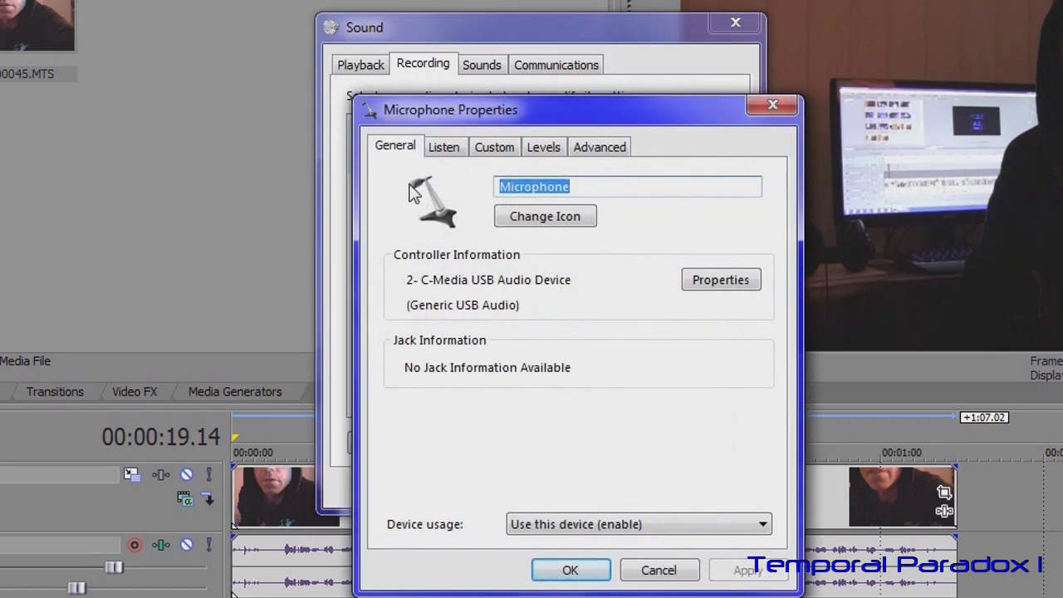
click(499, 150)
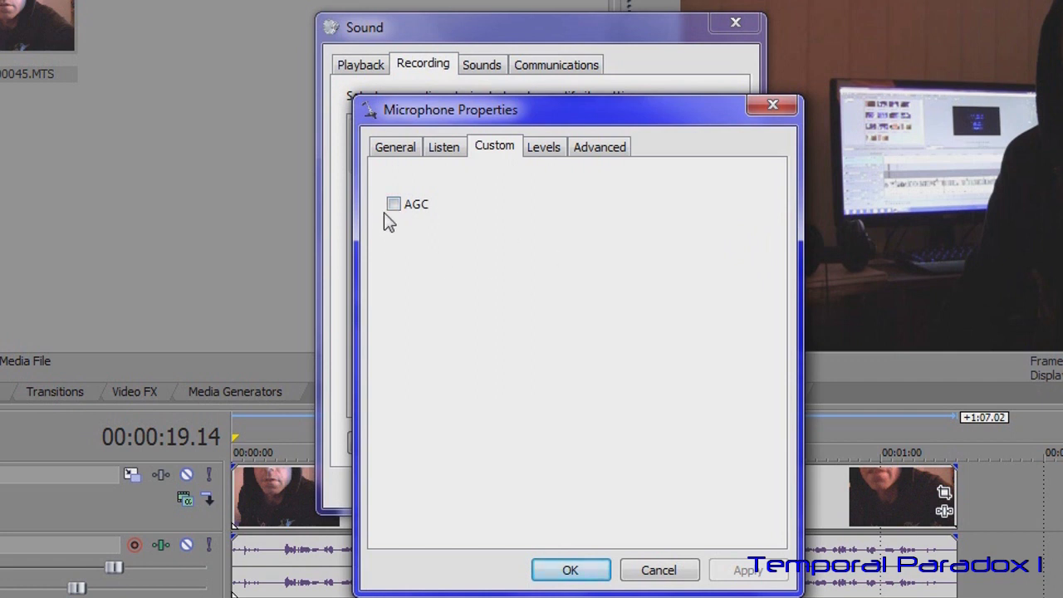
click(545, 152)
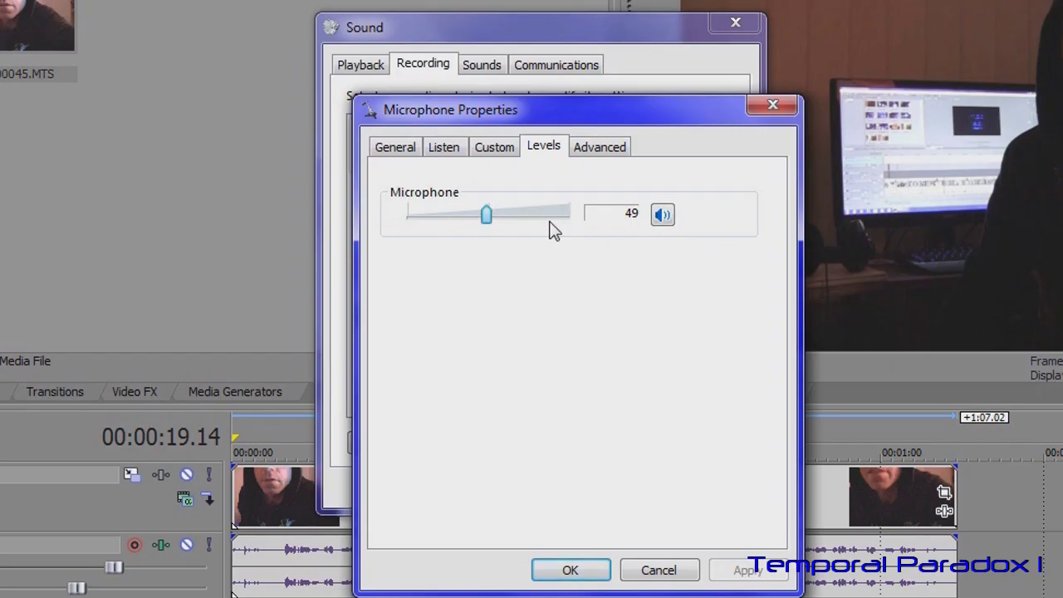
click(552, 573)
click(532, 489)
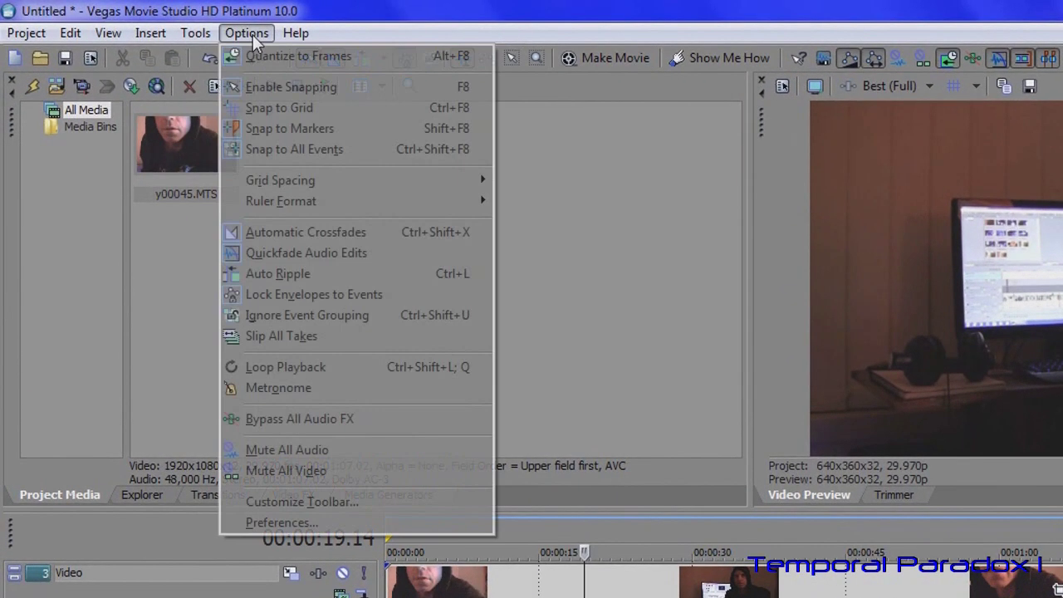
Set the Vegas audio device to Windows Classic Wave Driver, recording from the C-Media microphone
click(163, 23)
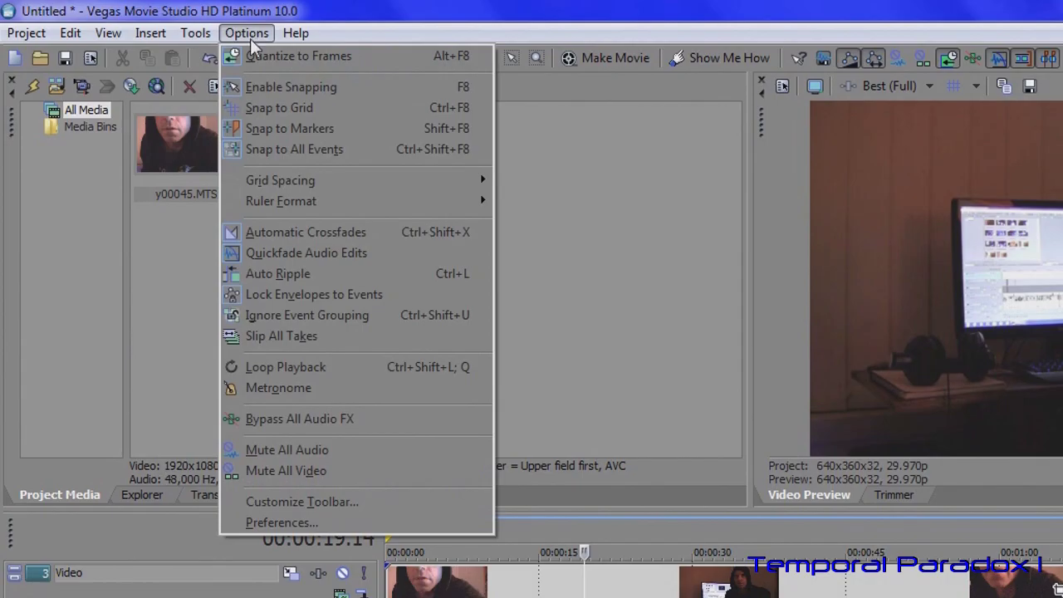
click(279, 523)
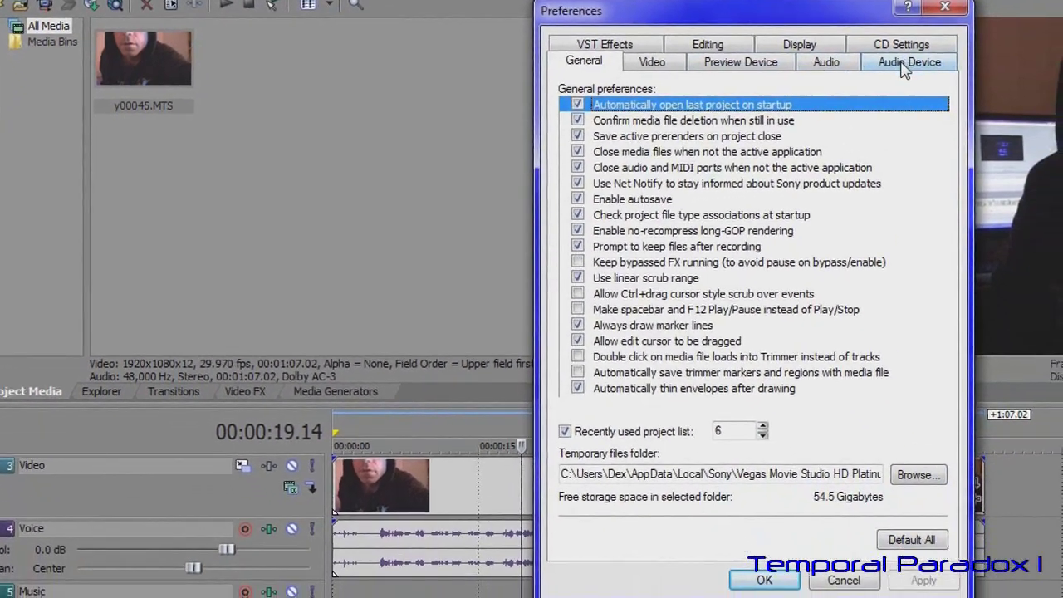
click(905, 67)
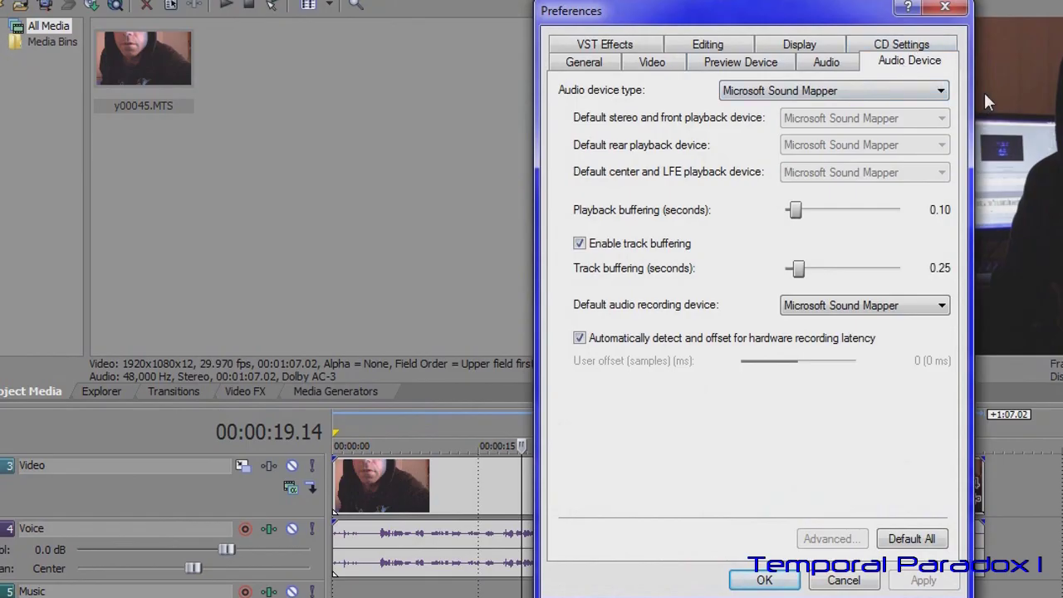
click(942, 92)
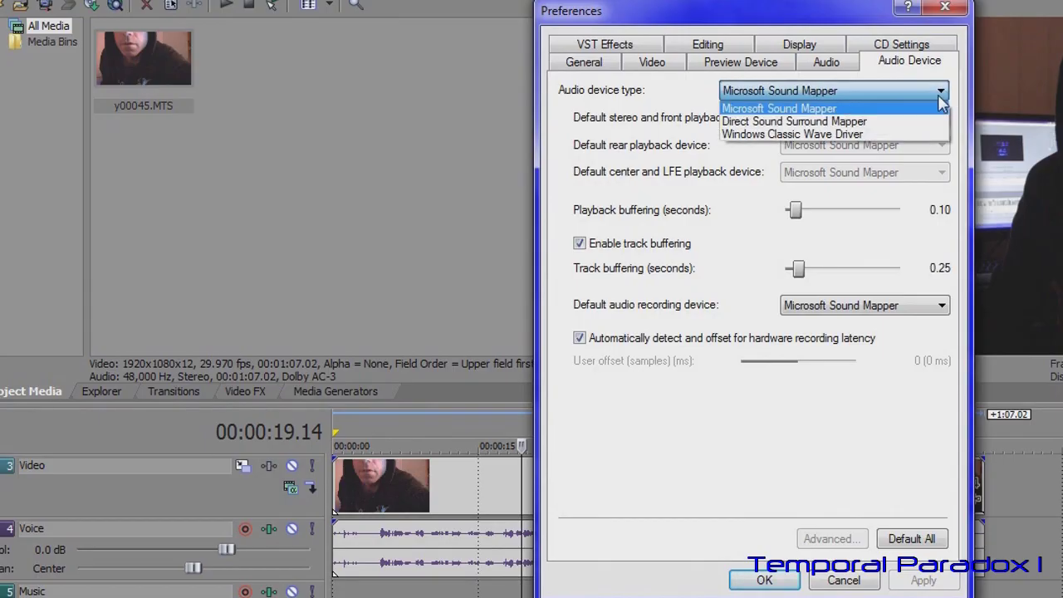
click(940, 141)
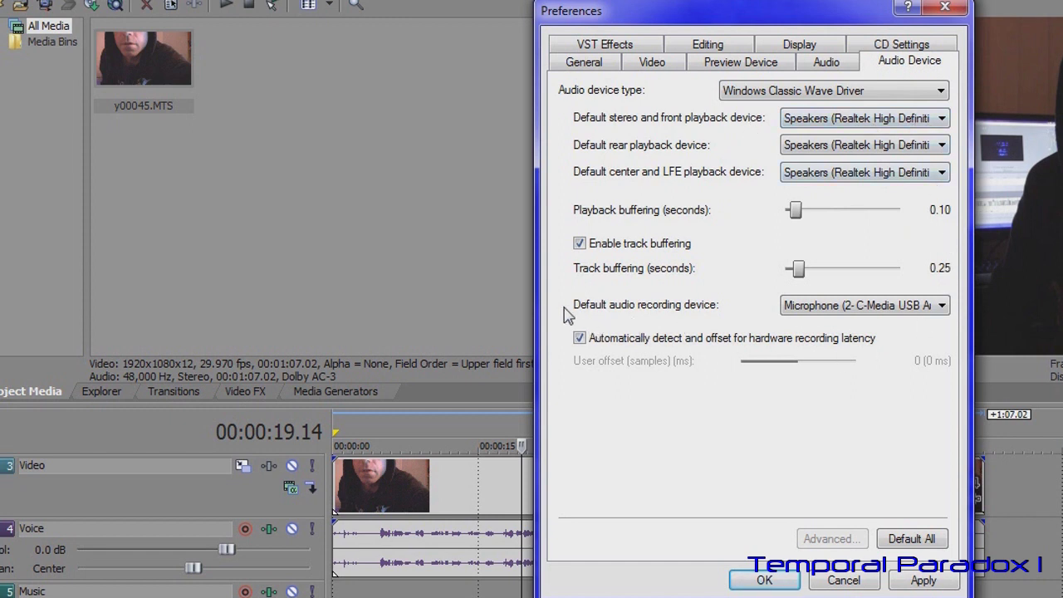
click(945, 306)
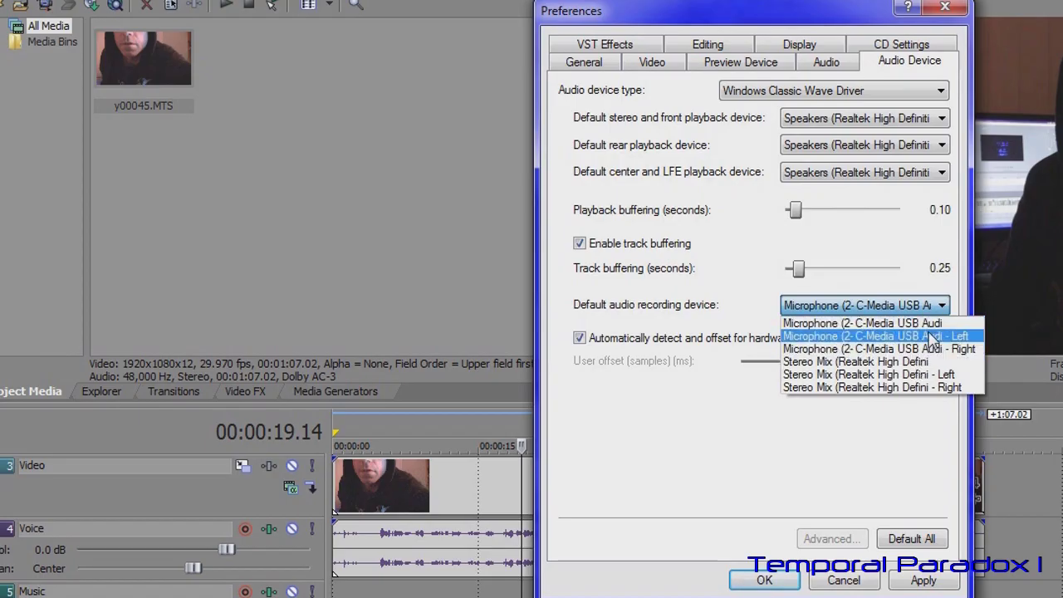
click(923, 321)
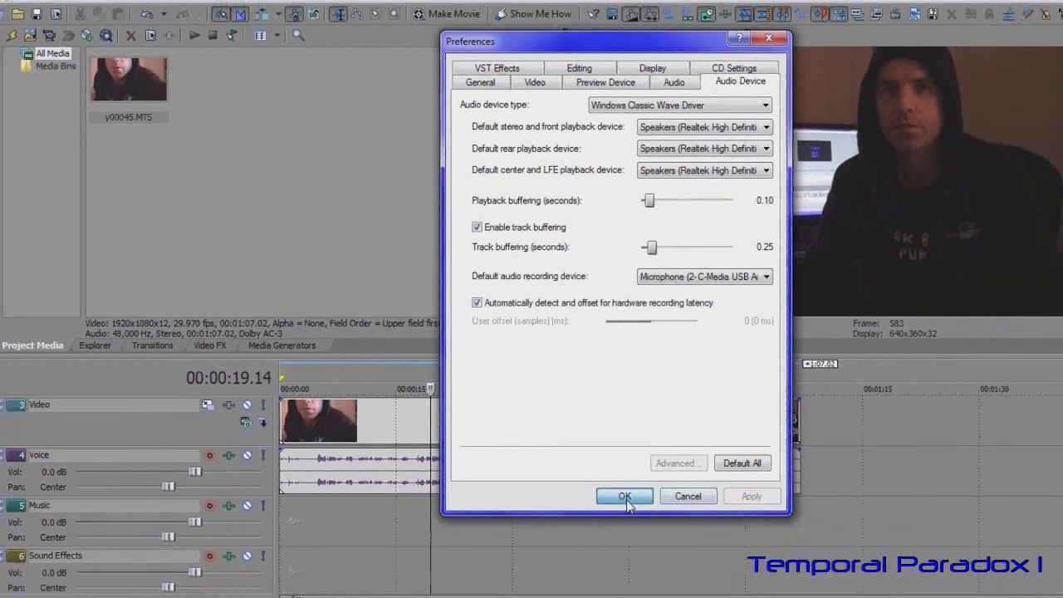
click(623, 495)
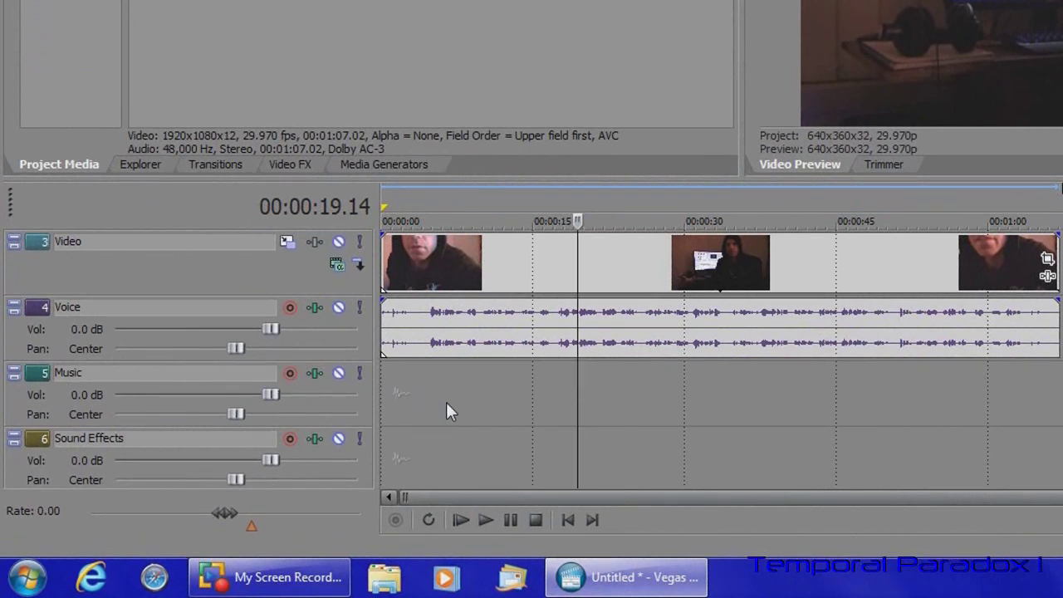
Return playback to the project start and arm the Music track for recording
click(568, 520)
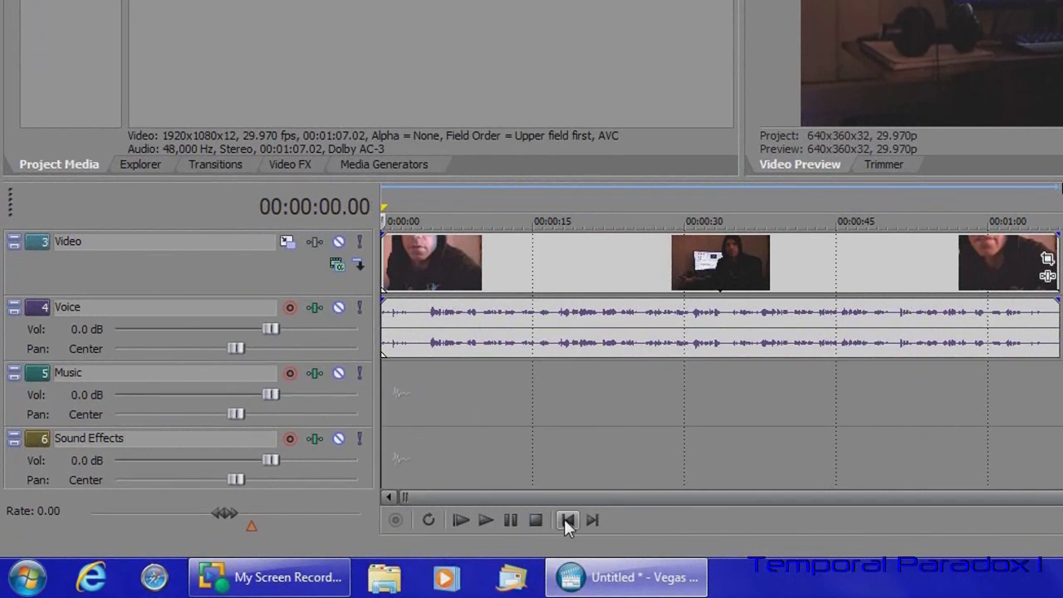
click(290, 375)
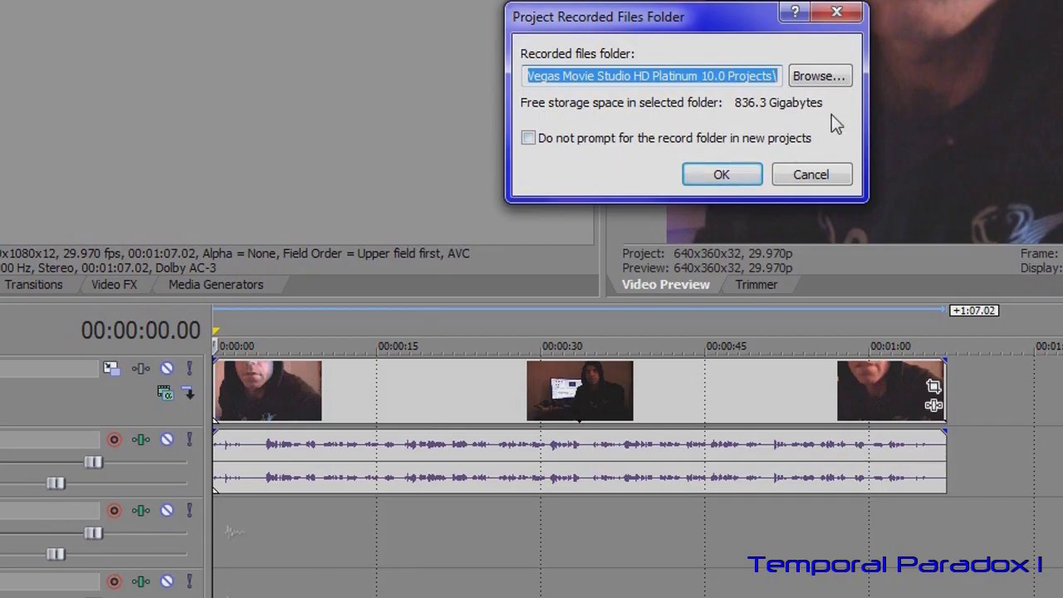
Set the Vegas Movie Studio HD Platinum 10.0 Projects folder as the recorded files location
click(831, 81)
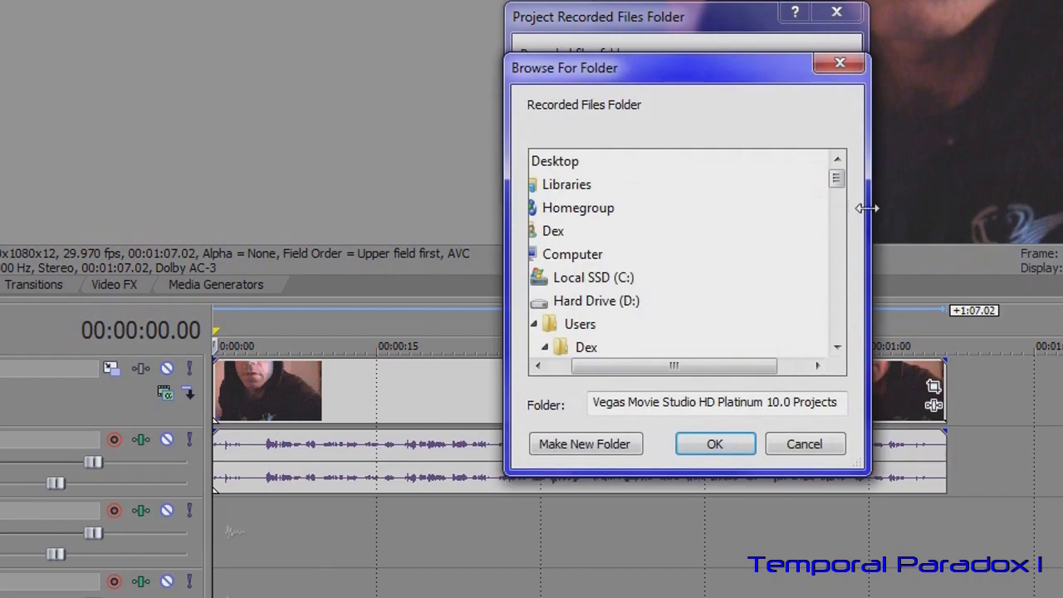
scroll(835, 183, down, 1)
scroll(835, 187, down, 1)
scroll(841, 208, down, 3)
drag(844, 215, 836, 307)
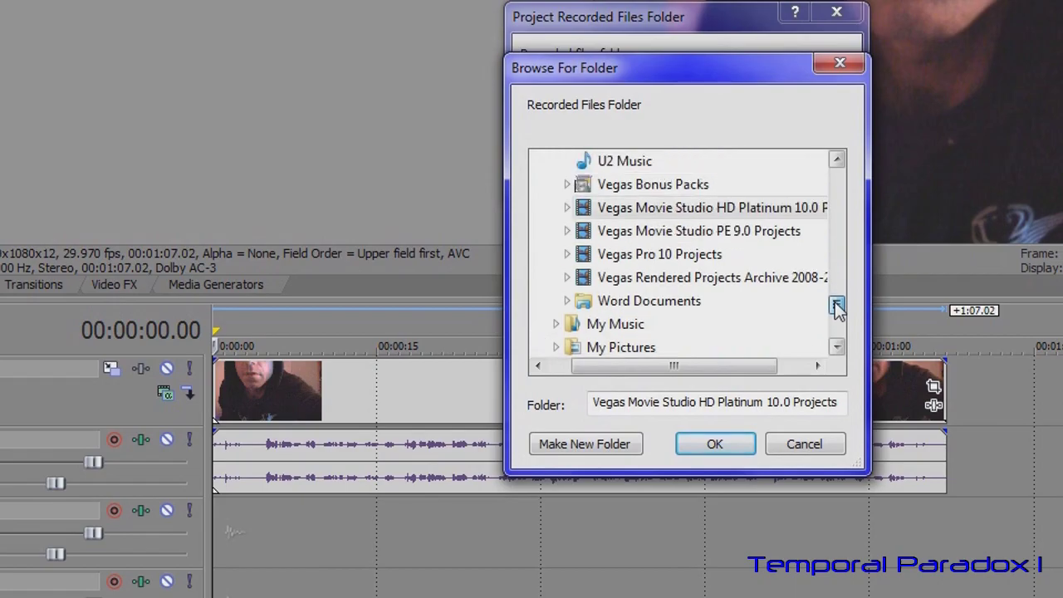
double_click(757, 211)
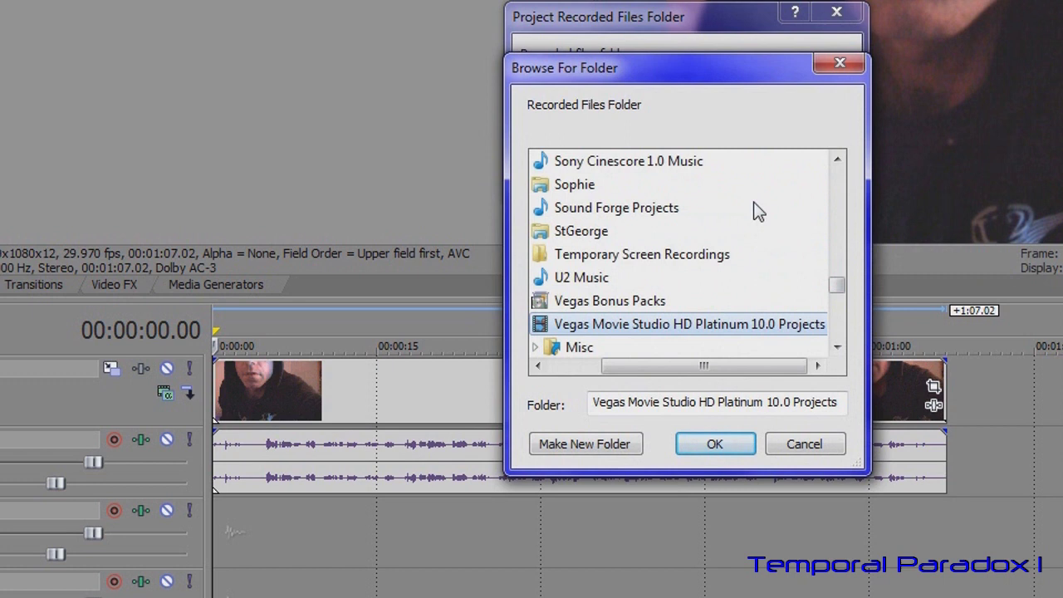
drag(840, 285, 839, 288)
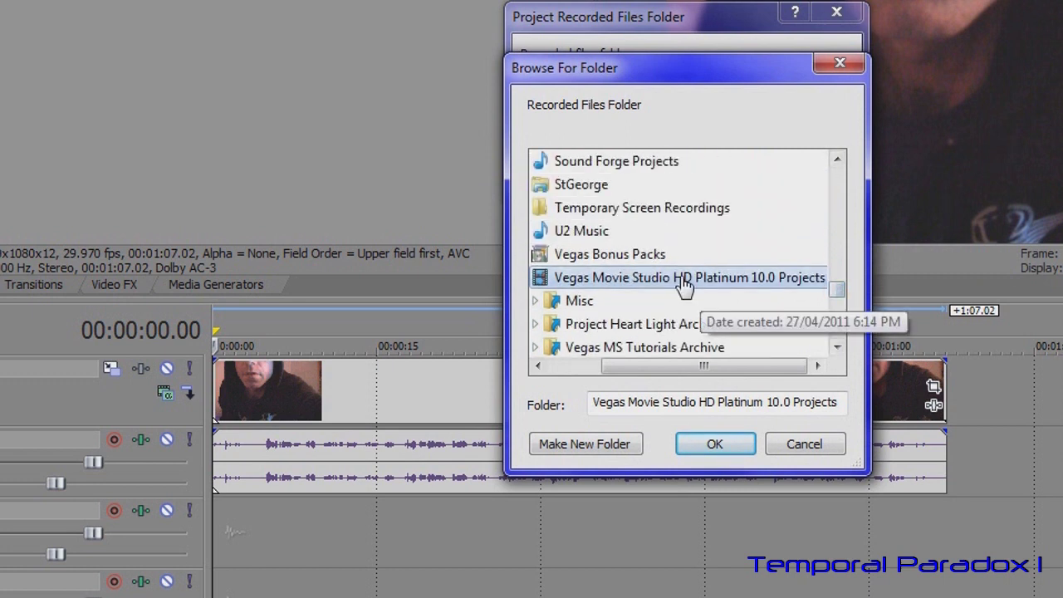
click(712, 446)
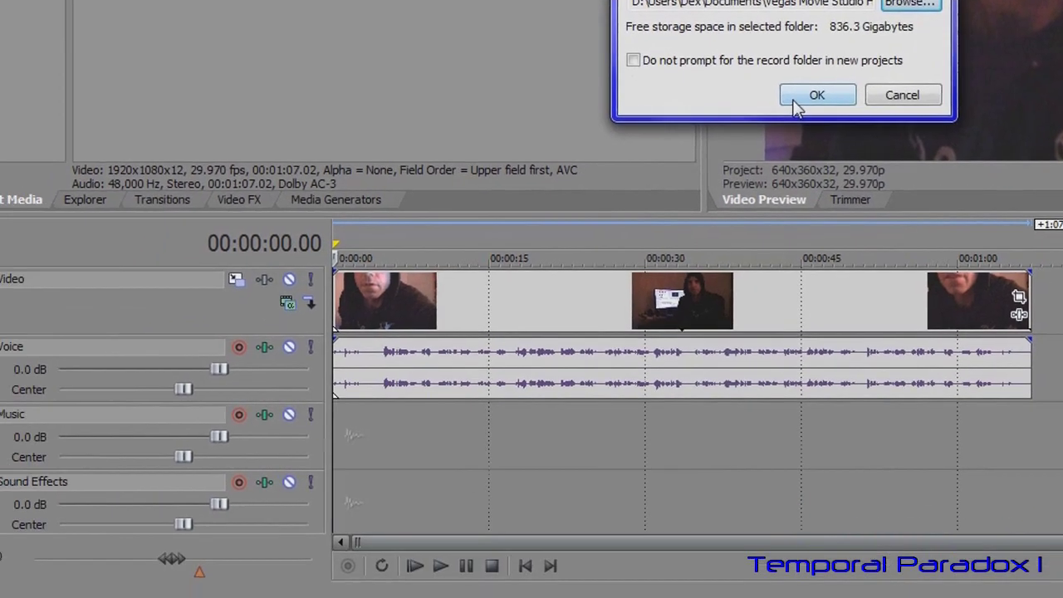
click(702, 176)
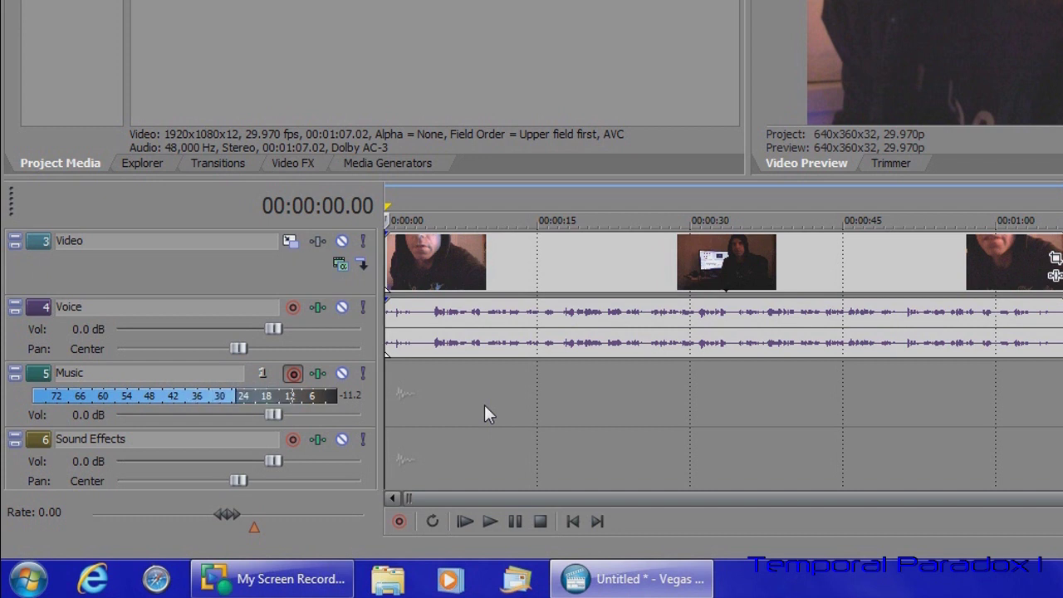
Start recording voice onto the armed Music track and mute the Voice track
click(399, 522)
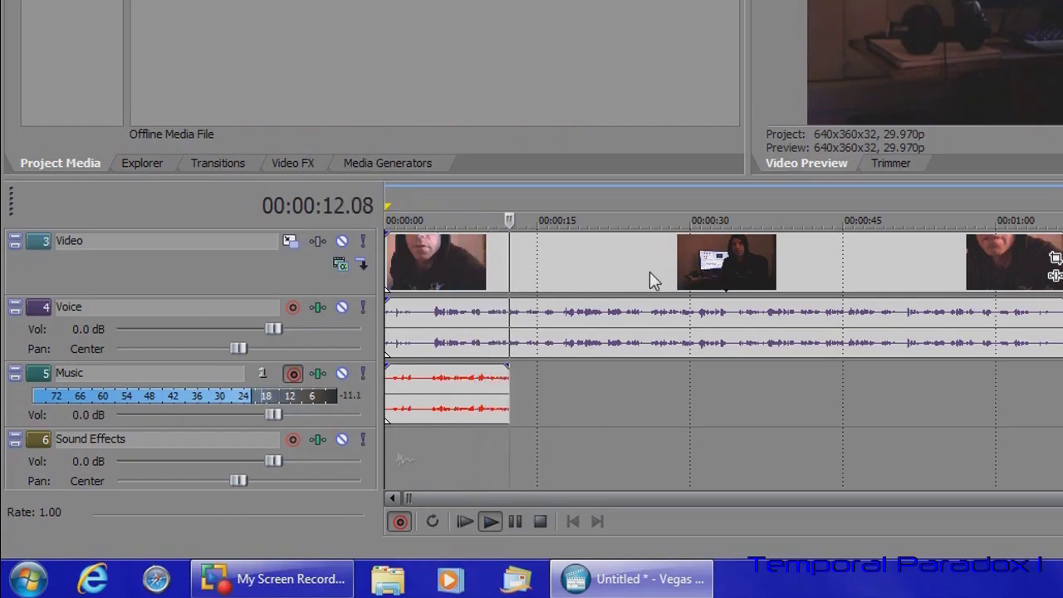
click(343, 308)
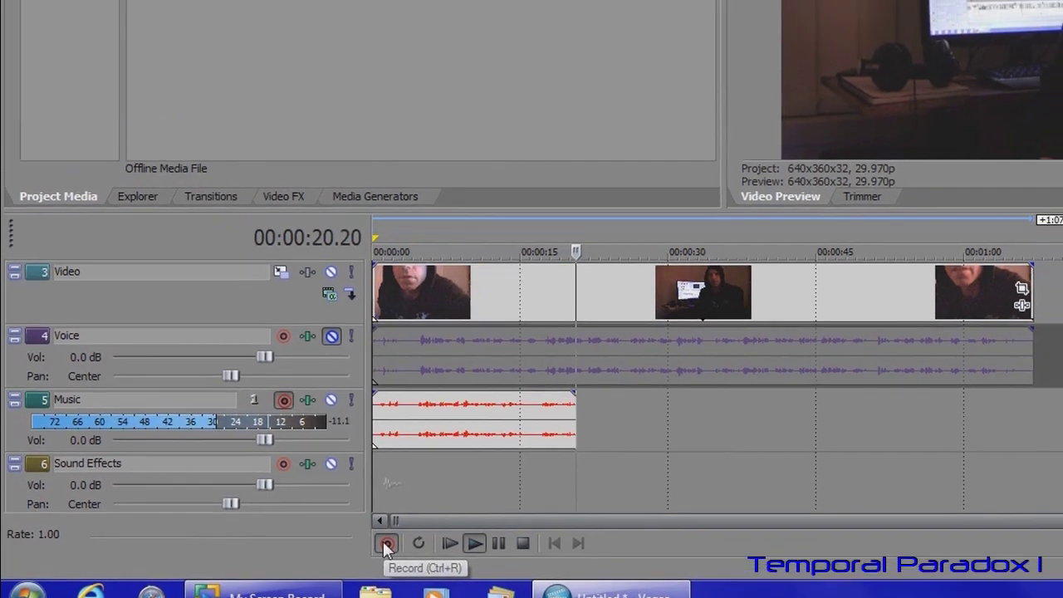
Stop recording, keep the Music - 1.wav take, and disarm the Music track
click(397, 521)
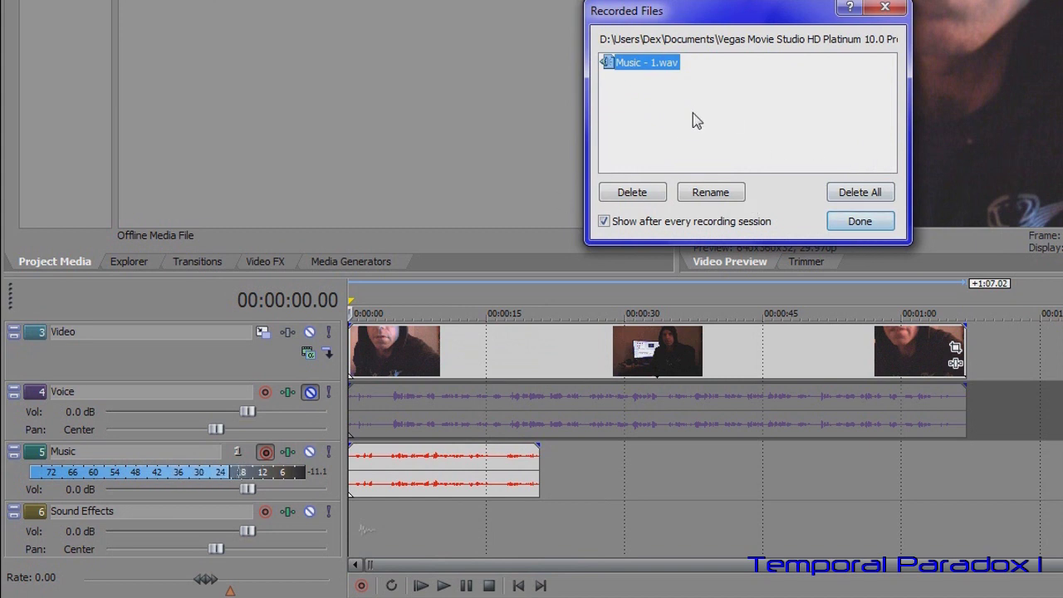
click(843, 221)
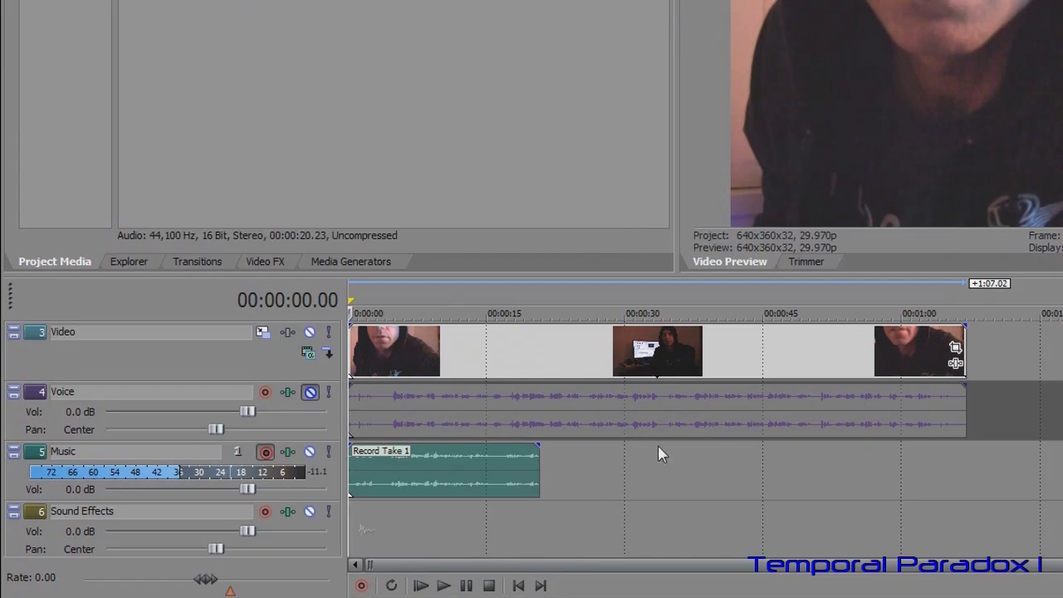
click(266, 455)
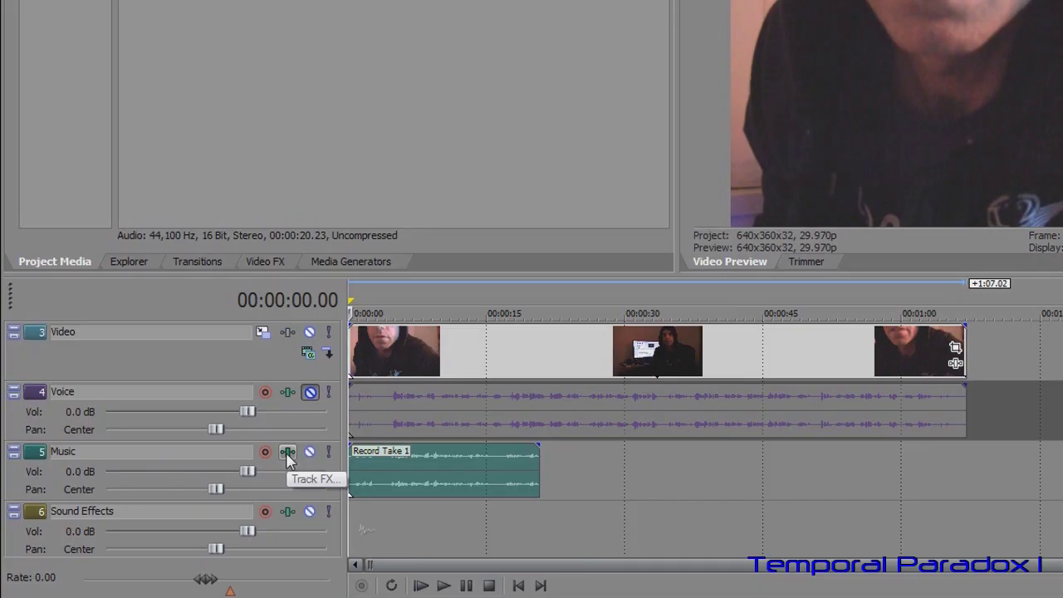
Open the Music track's Noise Gate and EQ, leaving EQ band 1 at -0.3 dB, 93 Hz
click(287, 453)
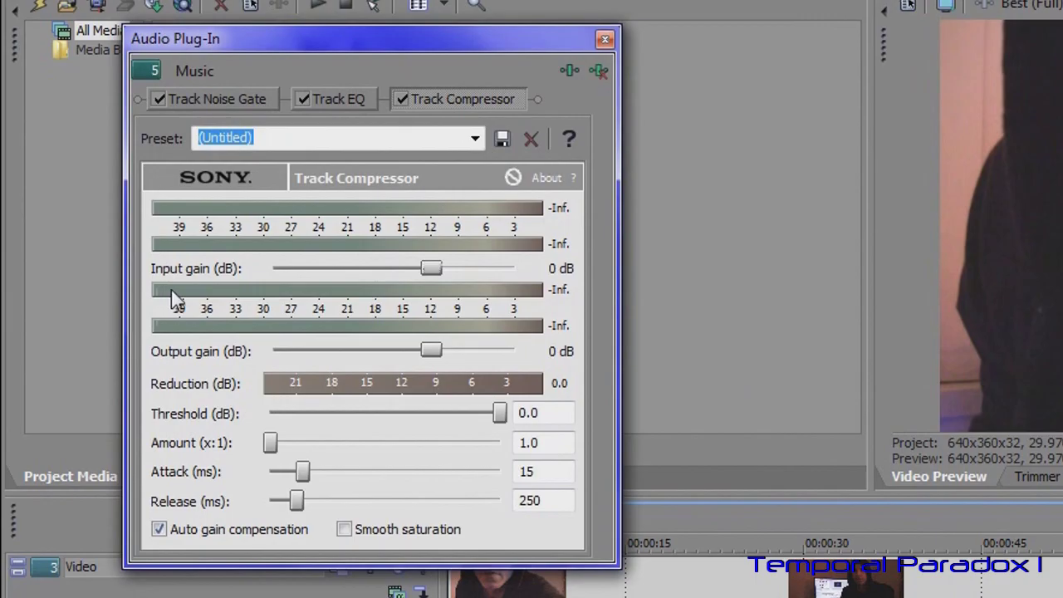
click(193, 94)
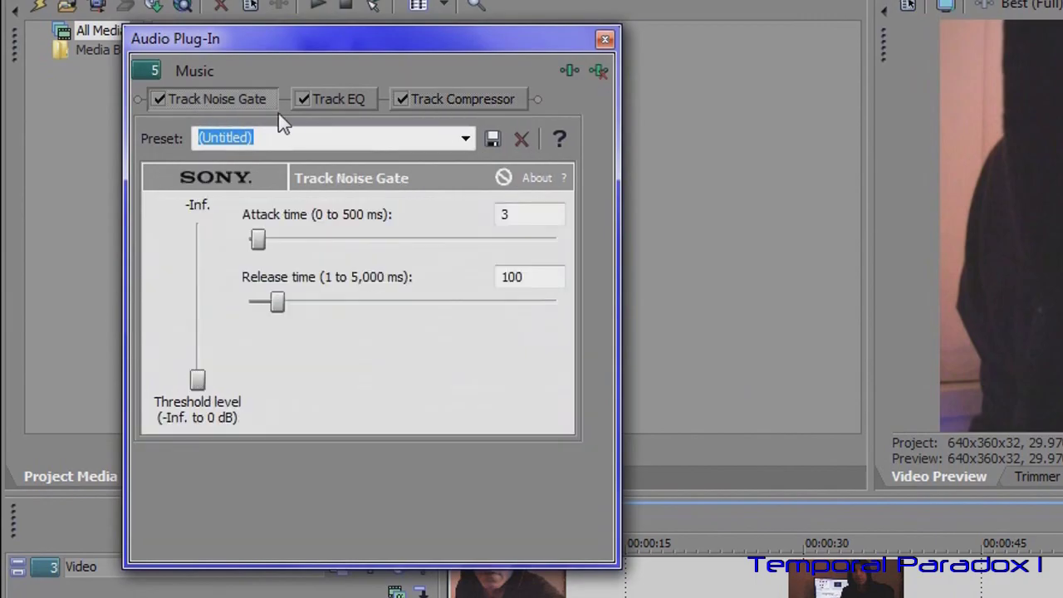
click(324, 104)
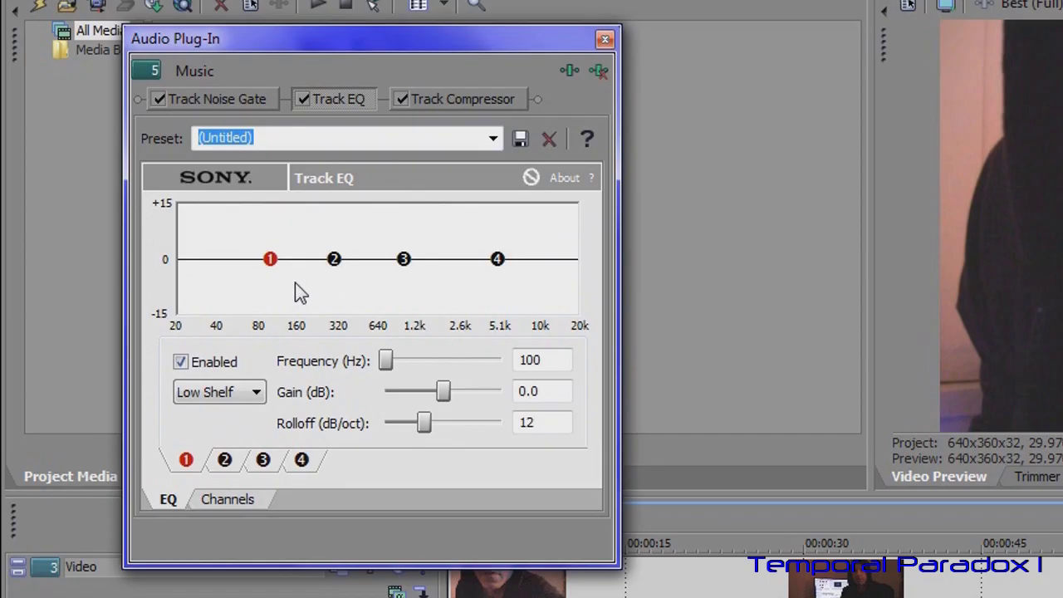
drag(271, 263, 276, 241)
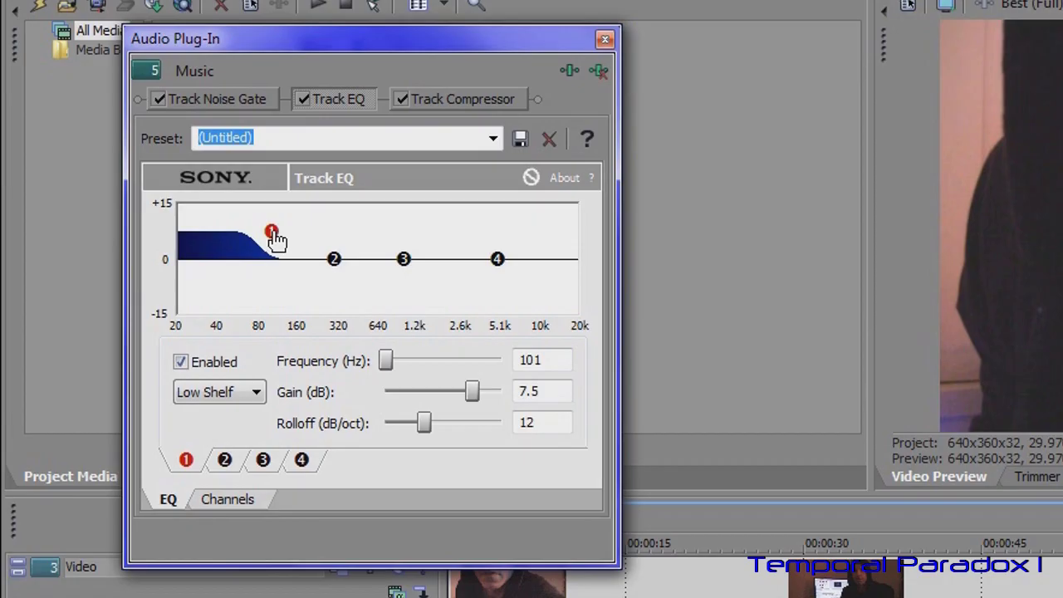
mouse_move(271, 235)
mouse_down()
mouse_move(259, 287)
mouse_move(270, 266)
mouse_up()
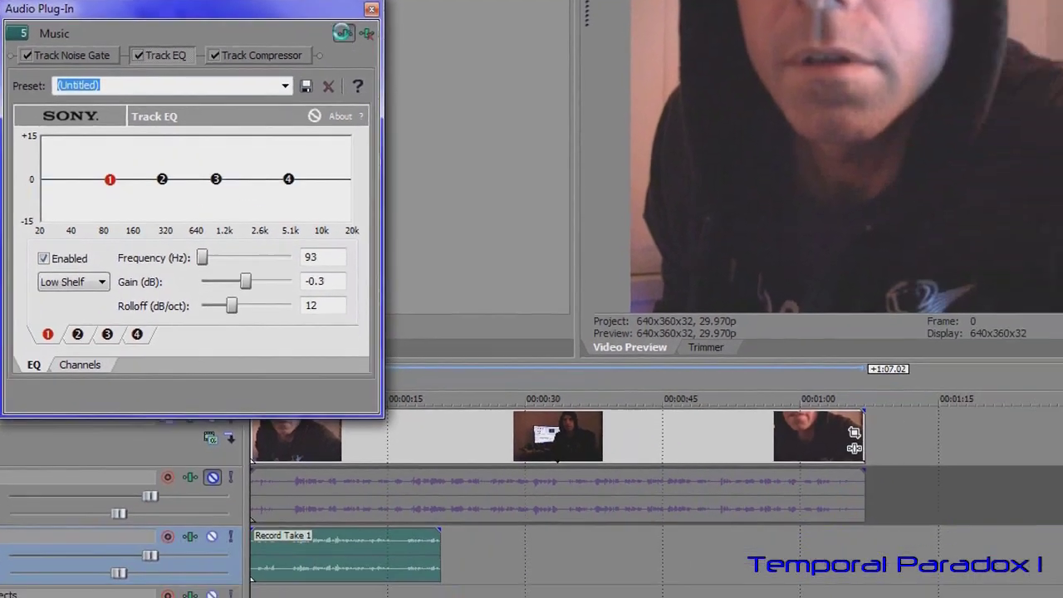
click(568, 71)
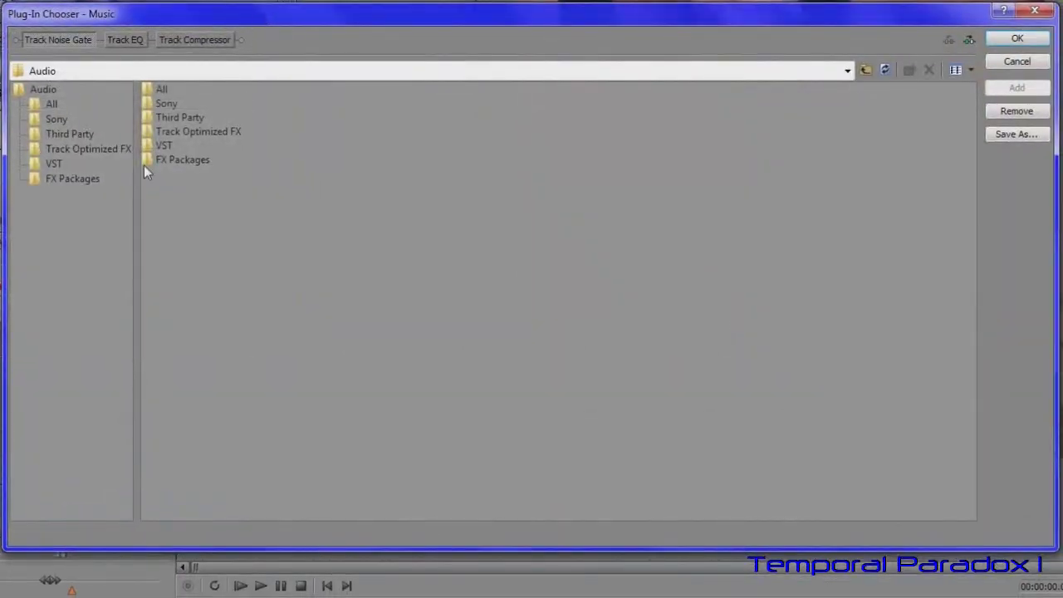